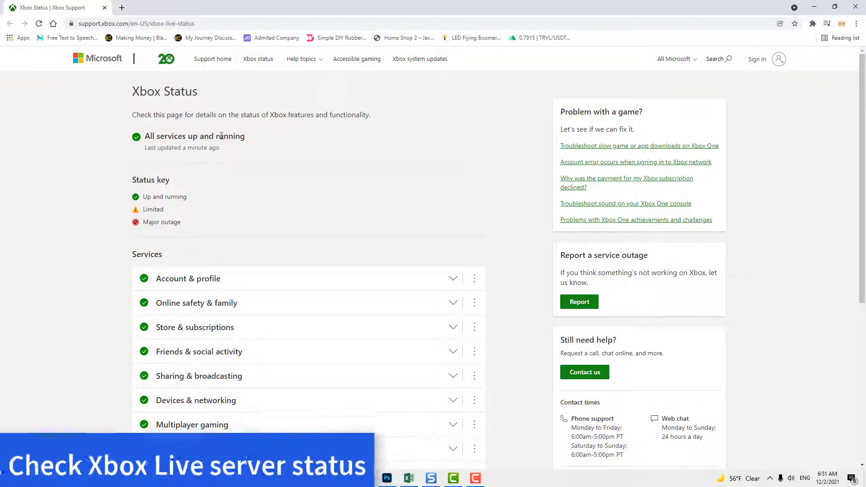
{"action": "scroll", "coordinate": [230, 141], "scroll_direction": "down", "scroll_amount": 2}
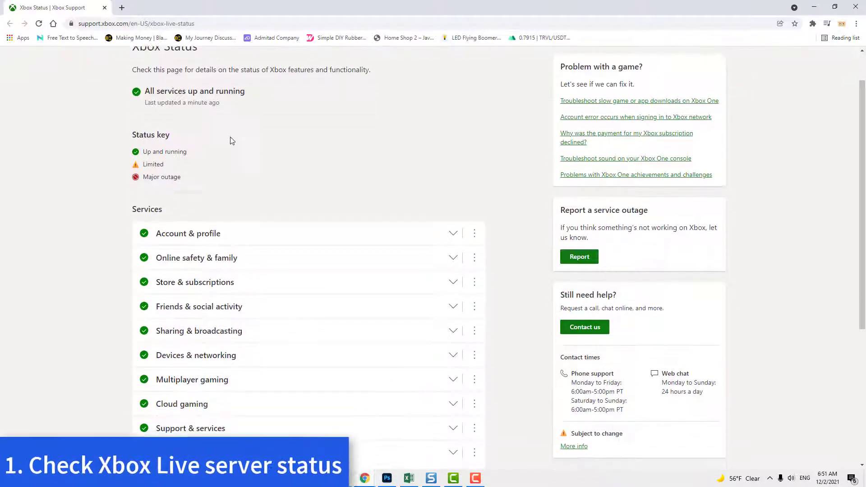
{"action": "scroll", "coordinate": [230, 141], "scroll_direction": "down", "scroll_amount": 2}
{"action": "scroll", "coordinate": [230, 141], "scroll_direction": "down", "scroll_amount": 1}
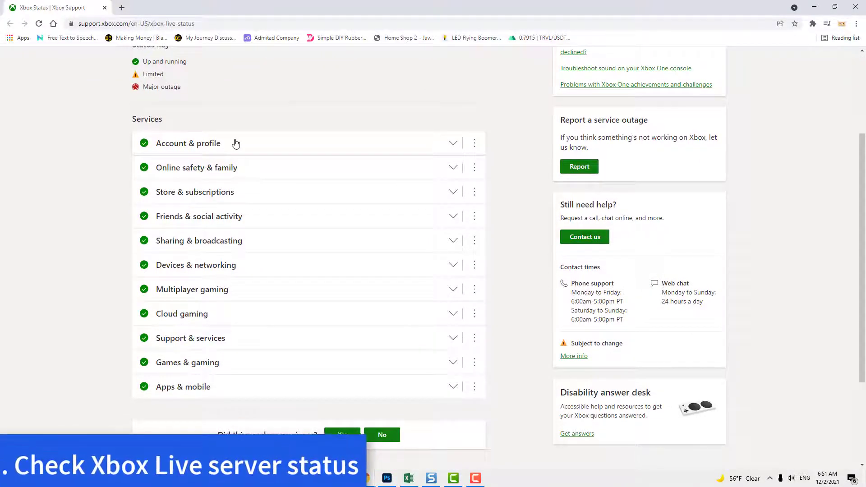
Expand the Account & profile, Online safety & family, and Store & subscriptions service lists, each showing up and running
{"action": "left_click", "coordinate": [233, 143]}
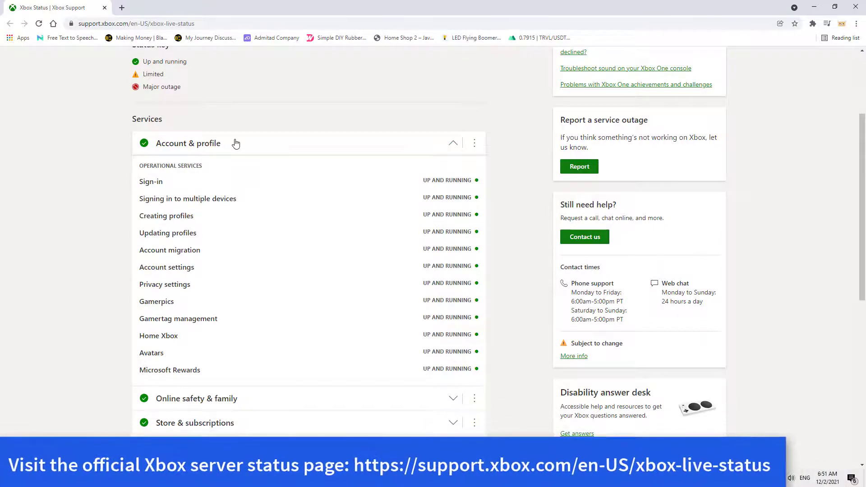
{"action": "scroll", "coordinate": [236, 143], "scroll_direction": "down", "scroll_amount": 1}
{"action": "scroll", "coordinate": [236, 143], "scroll_direction": "down", "scroll_amount": 1}
{"action": "scroll", "coordinate": [236, 143], "scroll_direction": "down", "scroll_amount": 1}
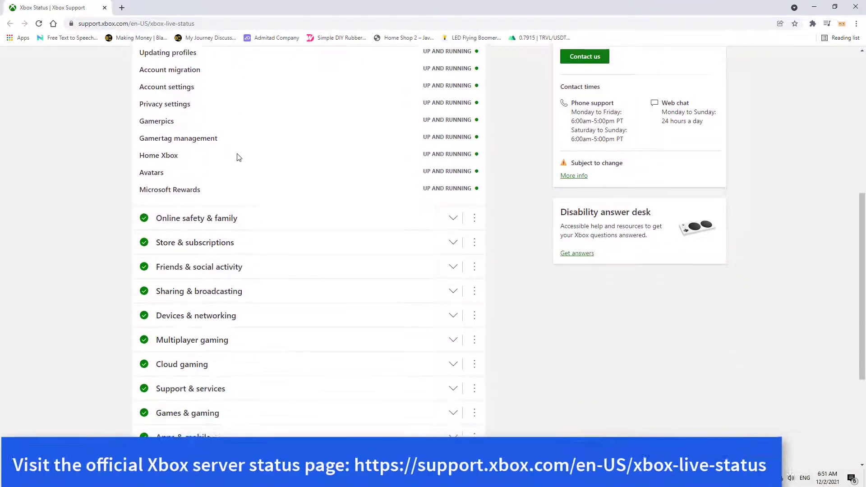
{"action": "scroll", "coordinate": [236, 143], "scroll_direction": "down", "scroll_amount": 1}
{"action": "left_click", "coordinate": [240, 175]}
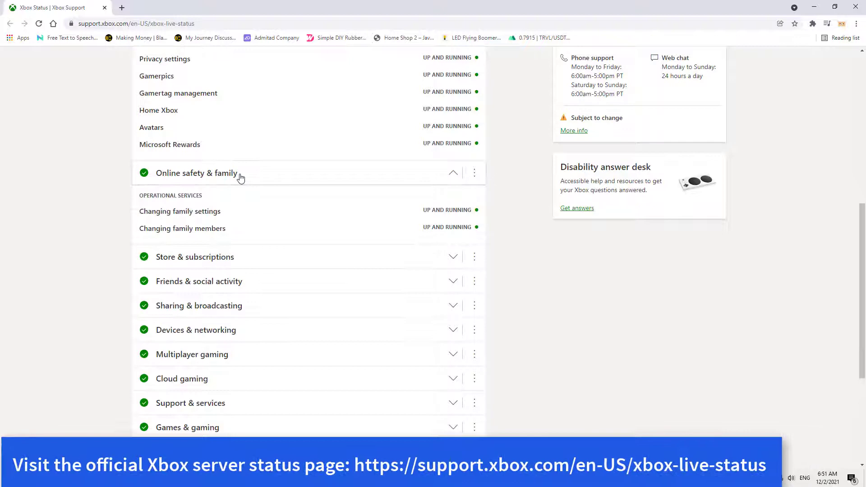
{"action": "scroll", "coordinate": [240, 176], "scroll_direction": "down", "scroll_amount": 1}
{"action": "scroll", "coordinate": [241, 178], "scroll_direction": "down", "scroll_amount": 1}
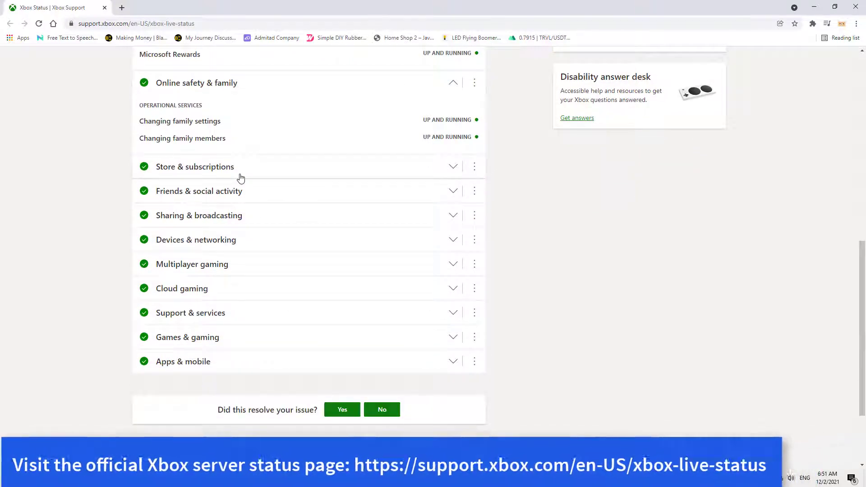
{"action": "left_click", "coordinate": [240, 177]}
{"action": "scroll", "coordinate": [241, 179], "scroll_direction": "down", "scroll_amount": 1}
{"action": "scroll", "coordinate": [240, 178], "scroll_direction": "down", "scroll_amount": 1}
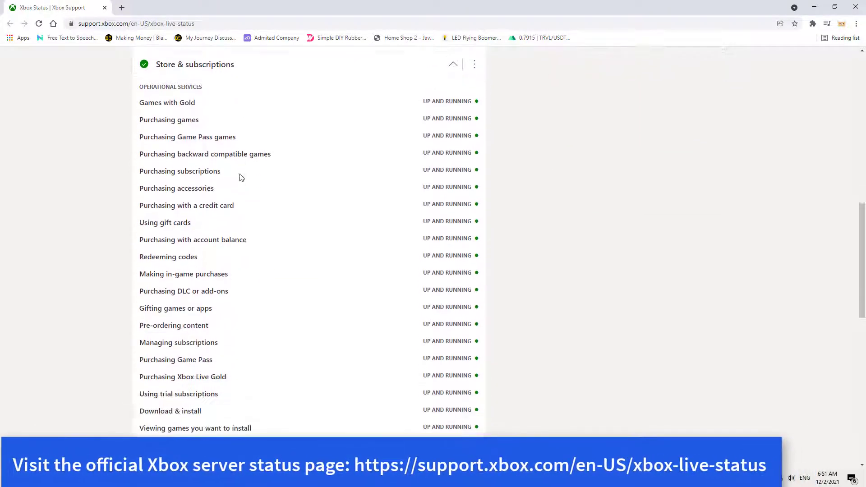
{"action": "scroll", "coordinate": [241, 178], "scroll_direction": "down", "scroll_amount": 1}
{"action": "scroll", "coordinate": [272, 184], "scroll_direction": "down", "scroll_amount": 1}
{"action": "scroll", "coordinate": [270, 184], "scroll_direction": "down", "scroll_amount": 1}
{"action": "scroll", "coordinate": [273, 186], "scroll_direction": "down", "scroll_amount": 1}
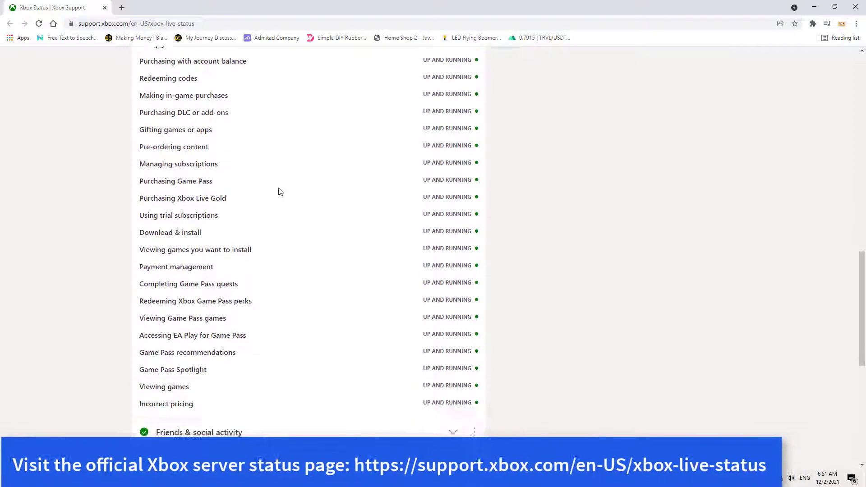
{"action": "scroll", "coordinate": [278, 189], "scroll_direction": "down", "scroll_amount": 1}
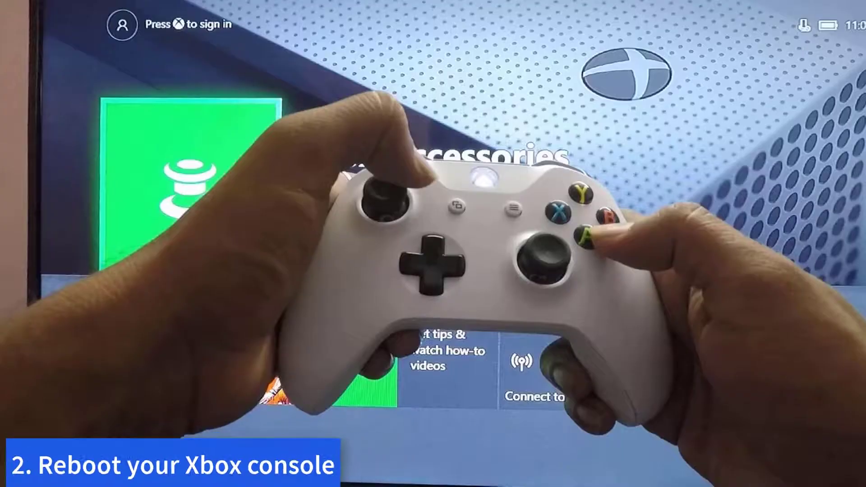